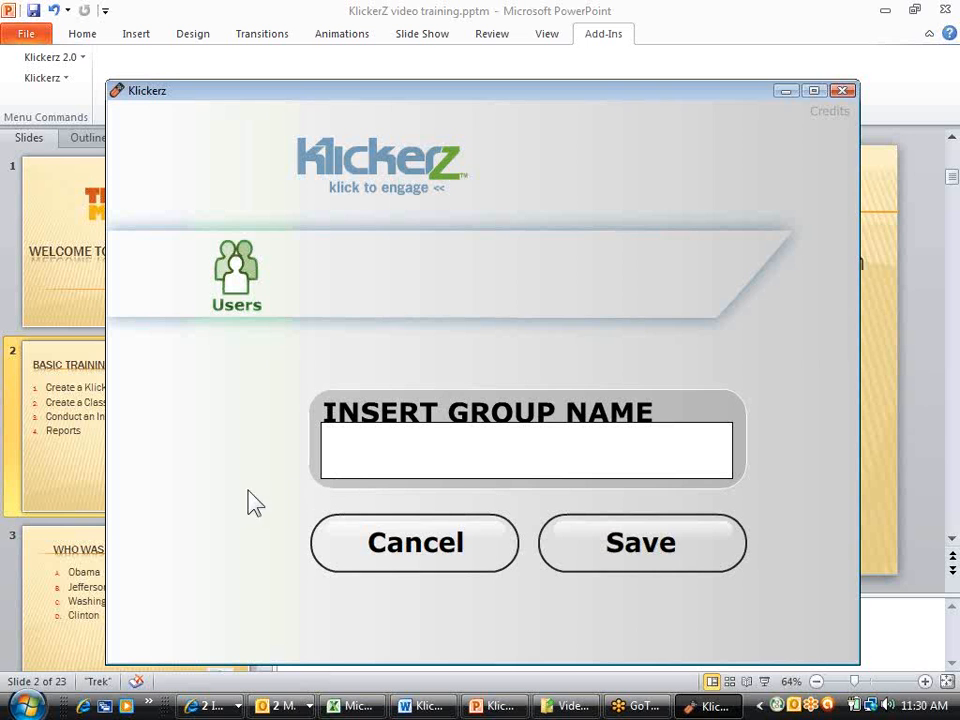
Name the new group MWF9 and save it
click(343, 453)
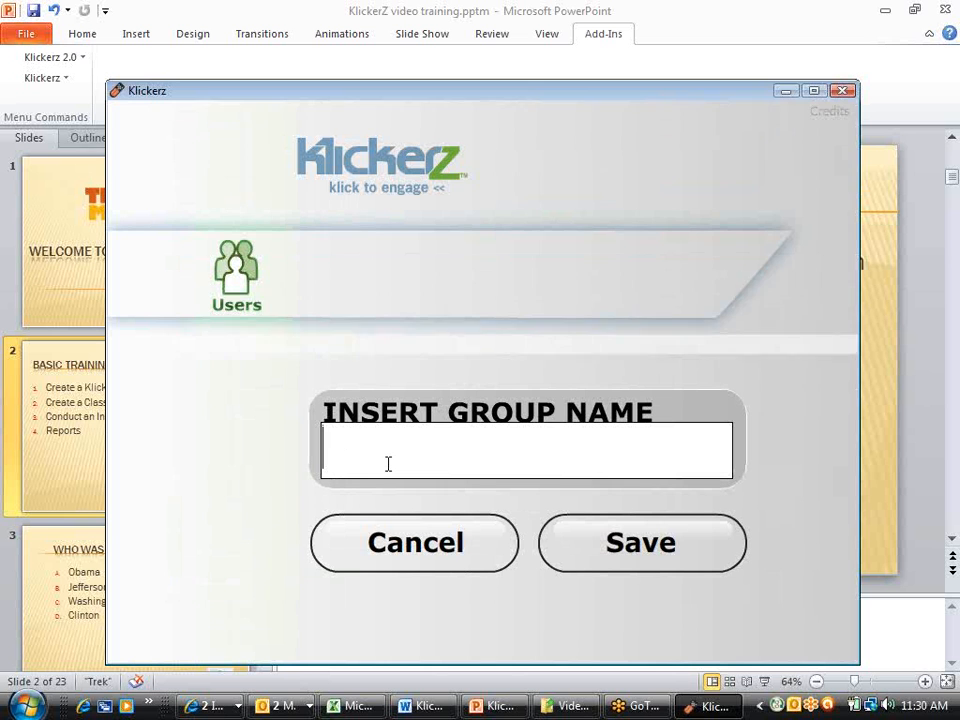
text(M)
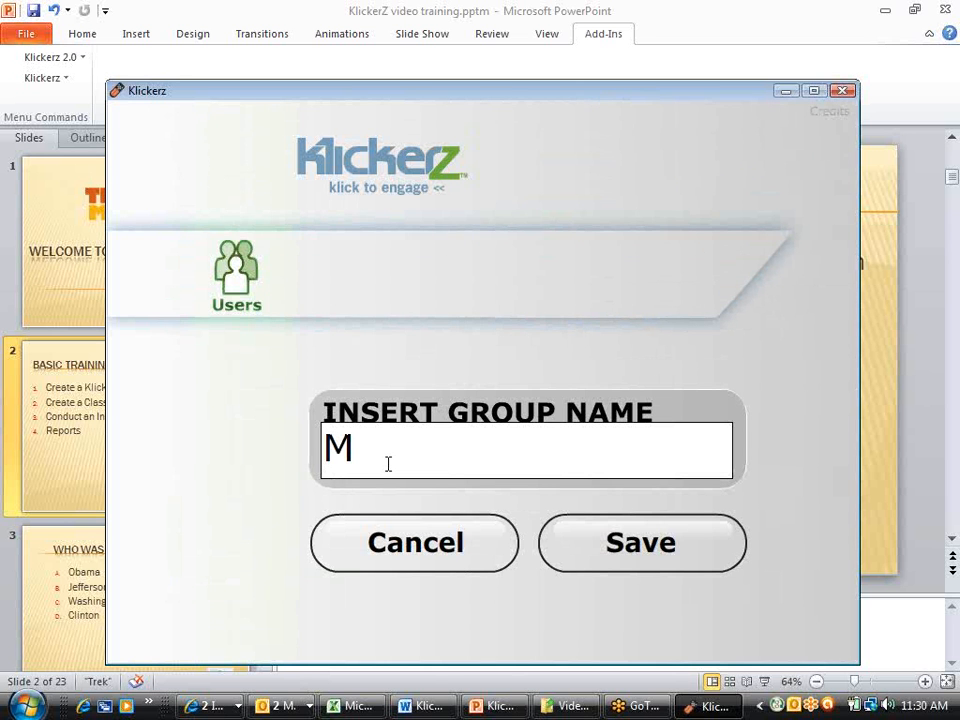
text(WF9)
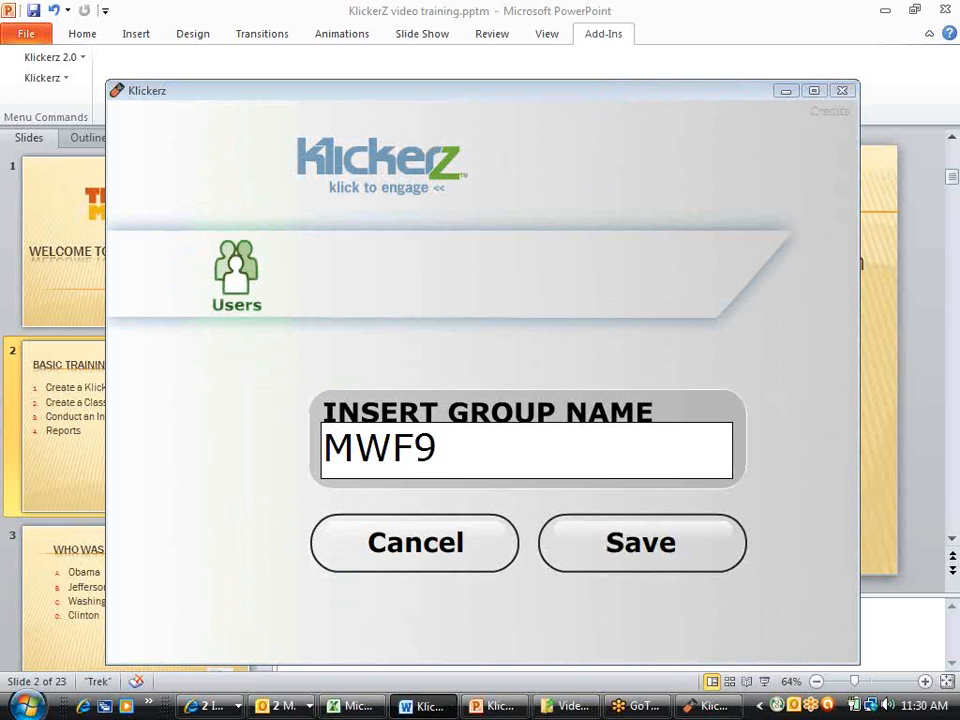
click(636, 558)
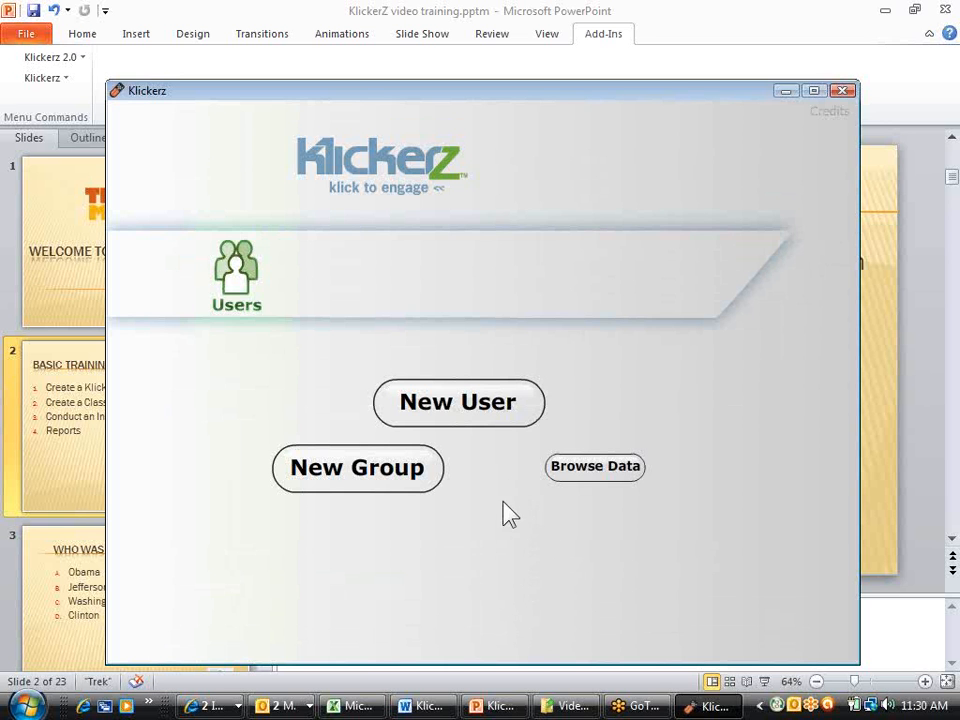
Start a new user record and register it with the MWF9 group
click(472, 414)
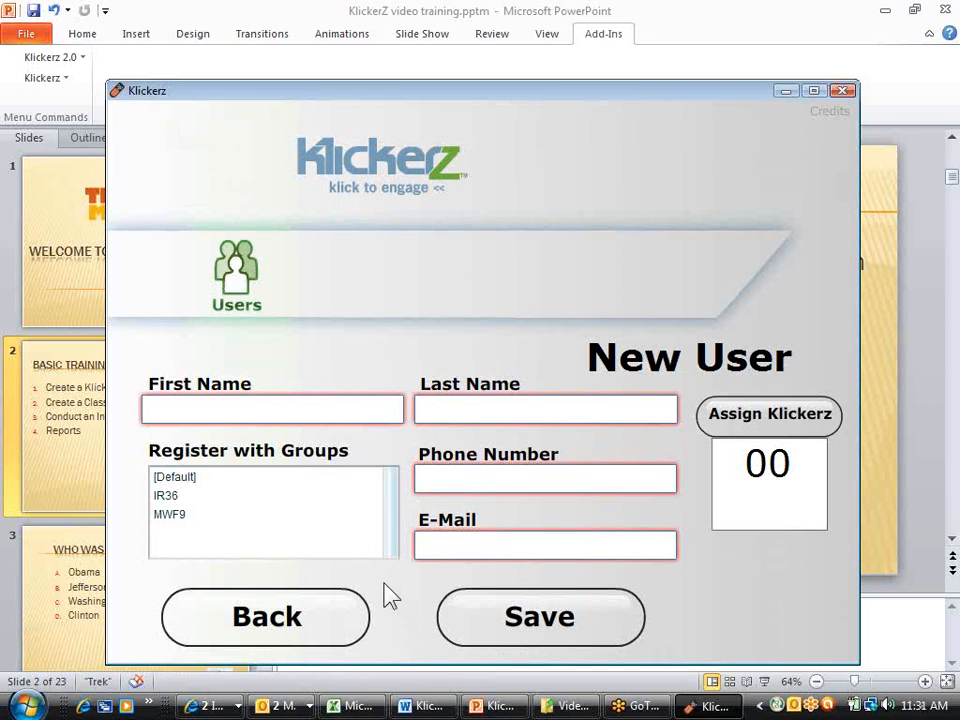
click(178, 498)
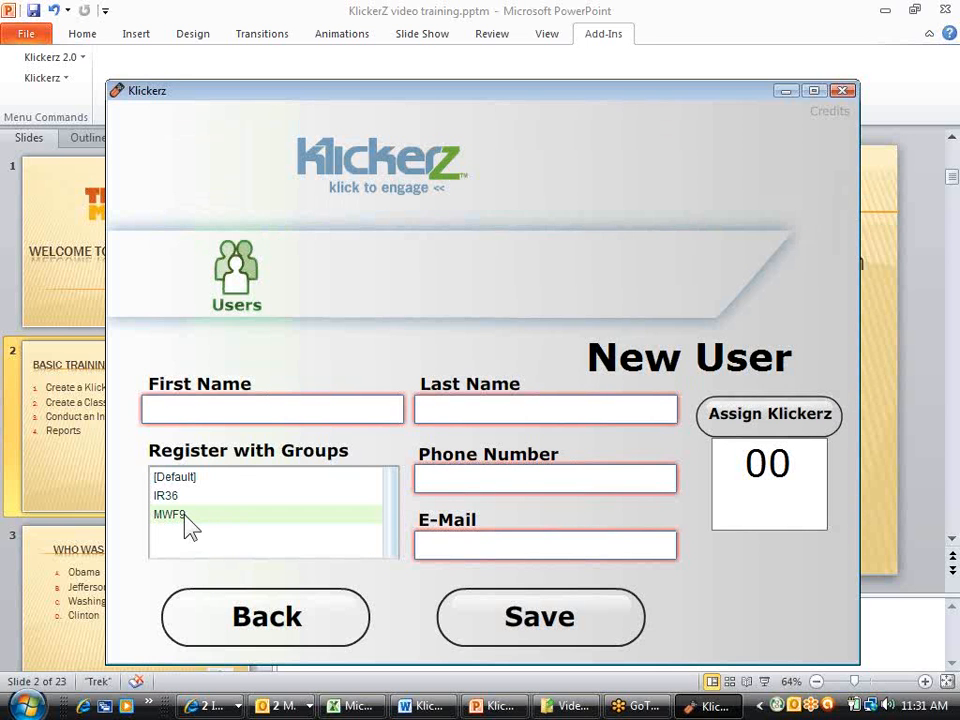
click(188, 522)
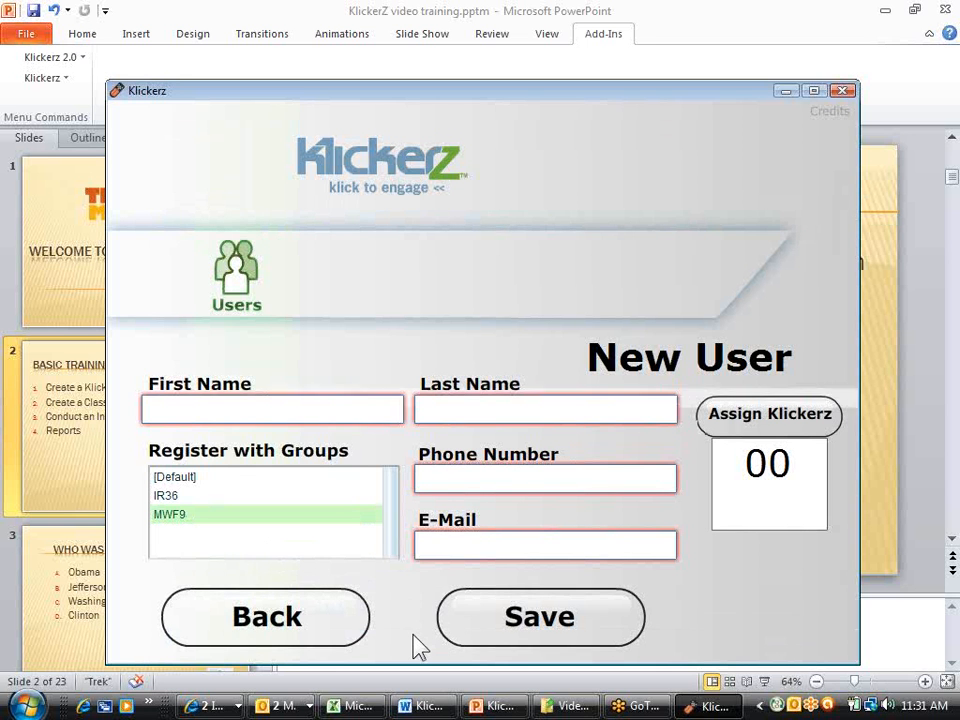
Enter the new user's first name and last name
click(145, 409)
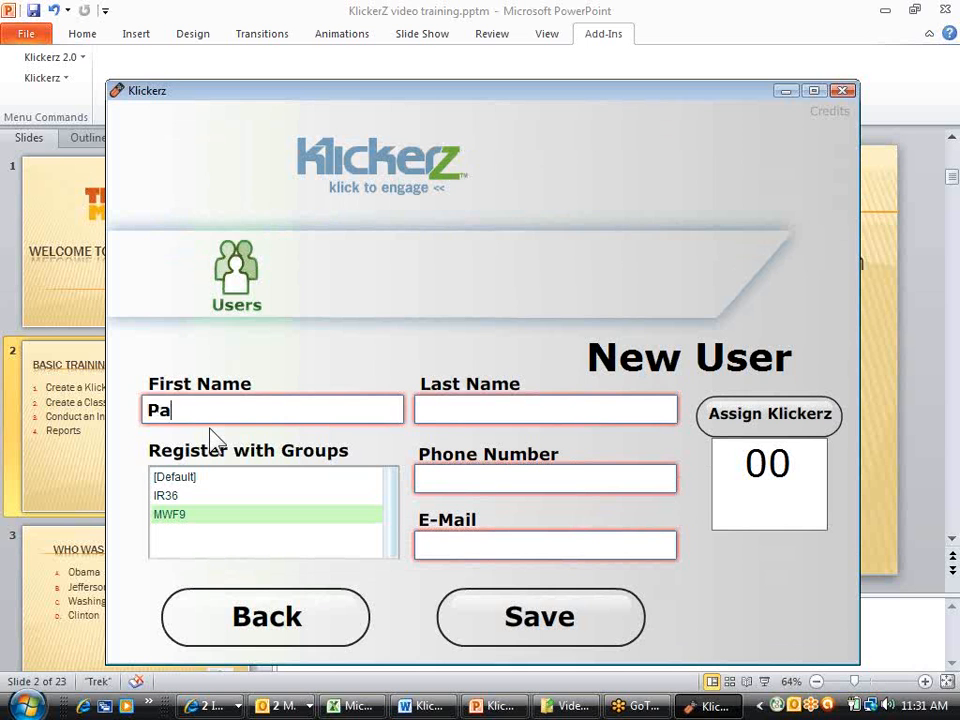
key(Tab)
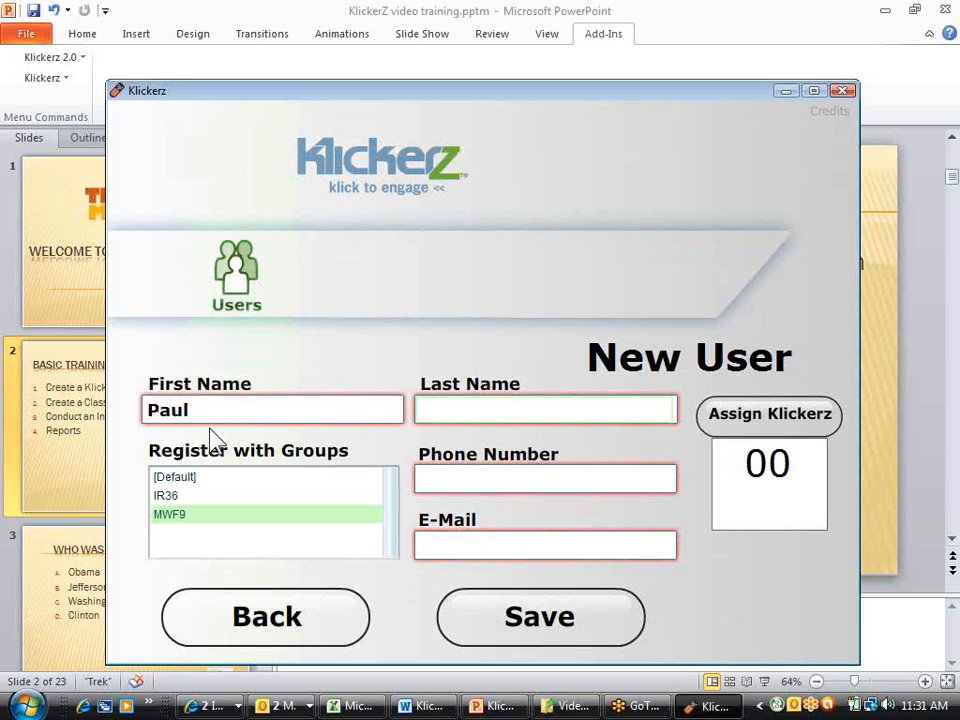
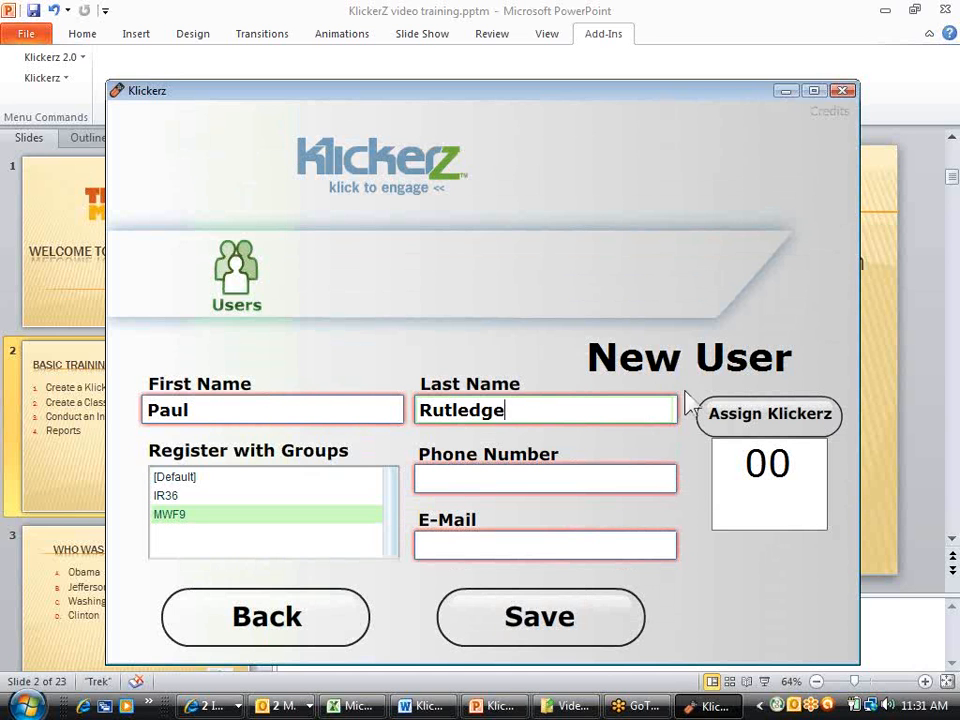
Assign Klicker 35 to the new user and save the record
click(780, 425)
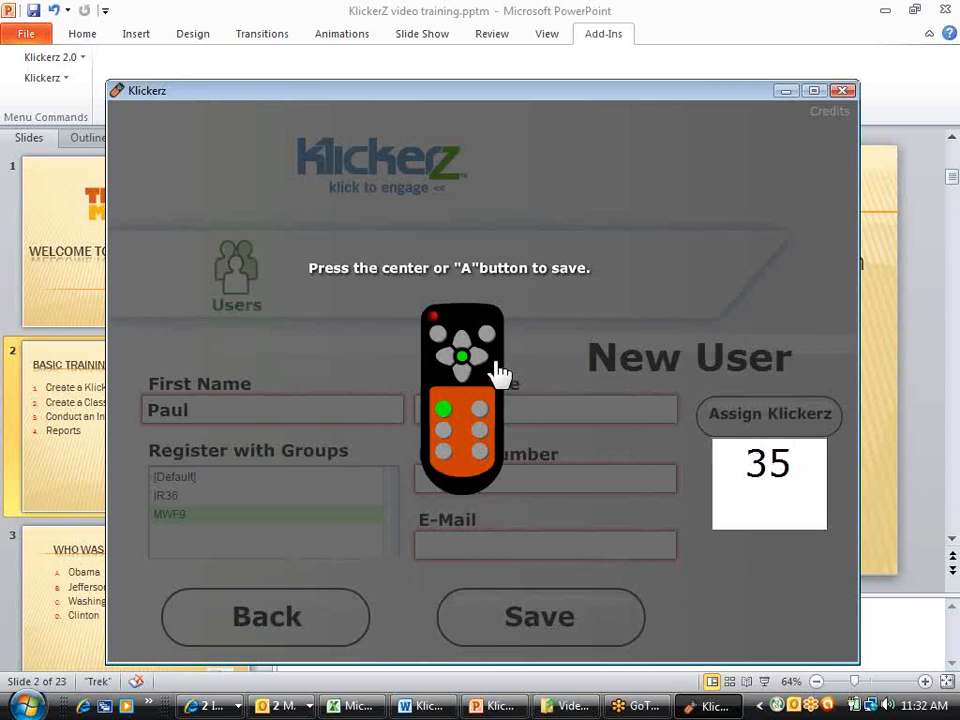
click(463, 358)
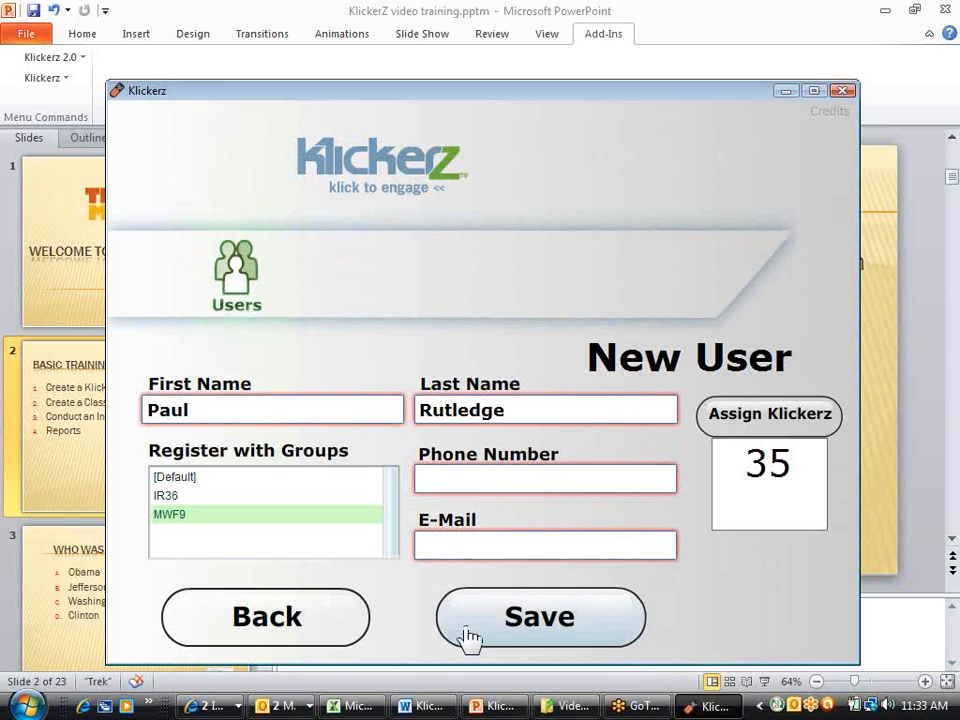
click(532, 612)
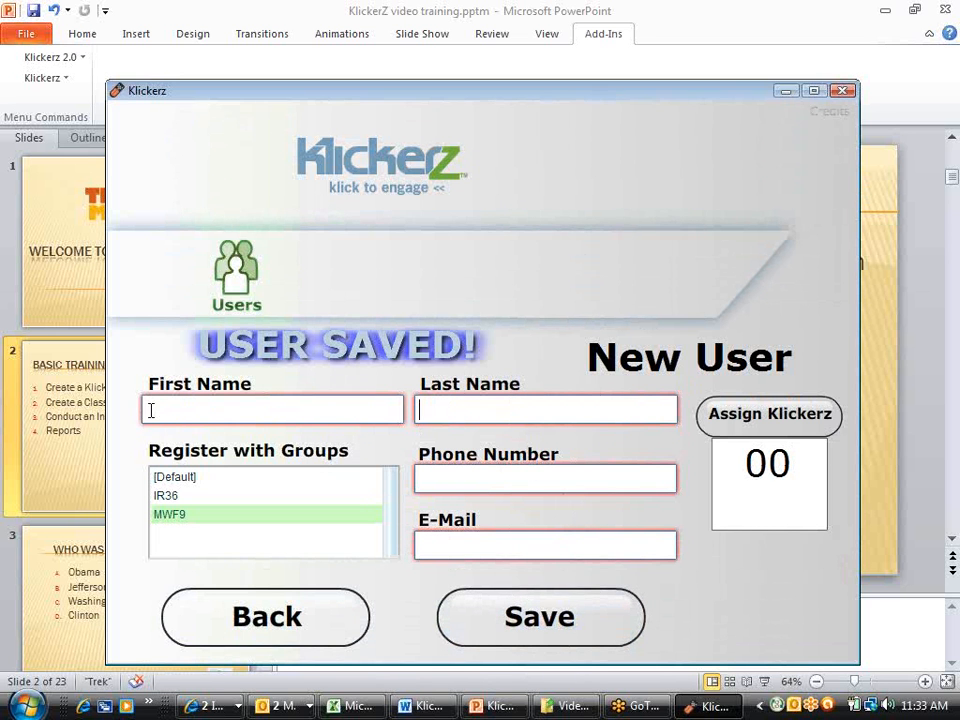
Begin a second user in the MWF9 group by entering the first and last name
click(221, 522)
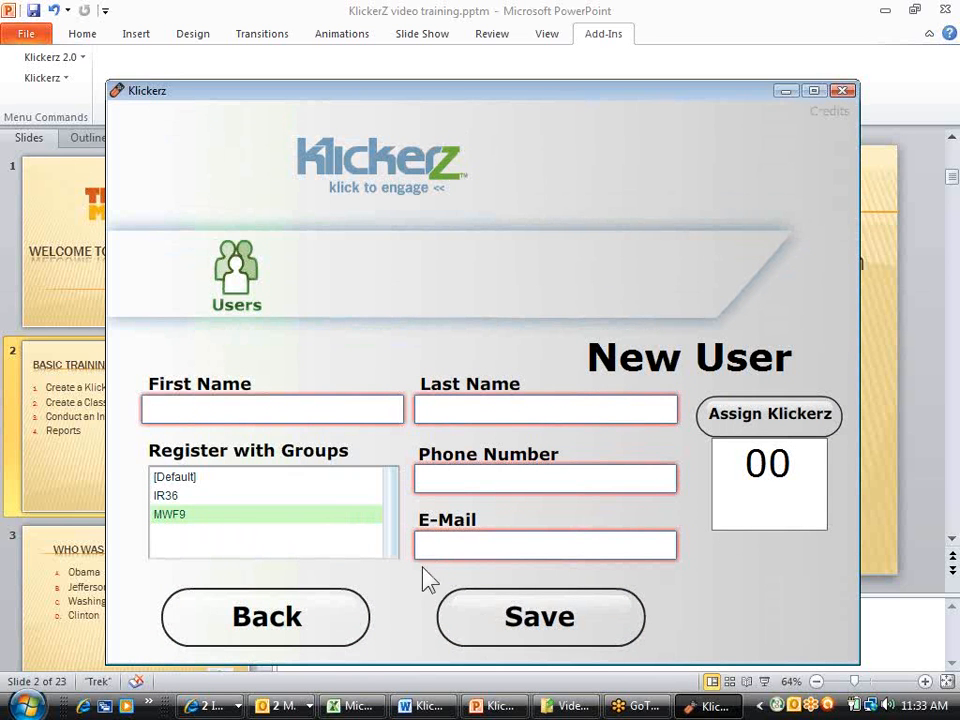
click(198, 413)
key(Tab)
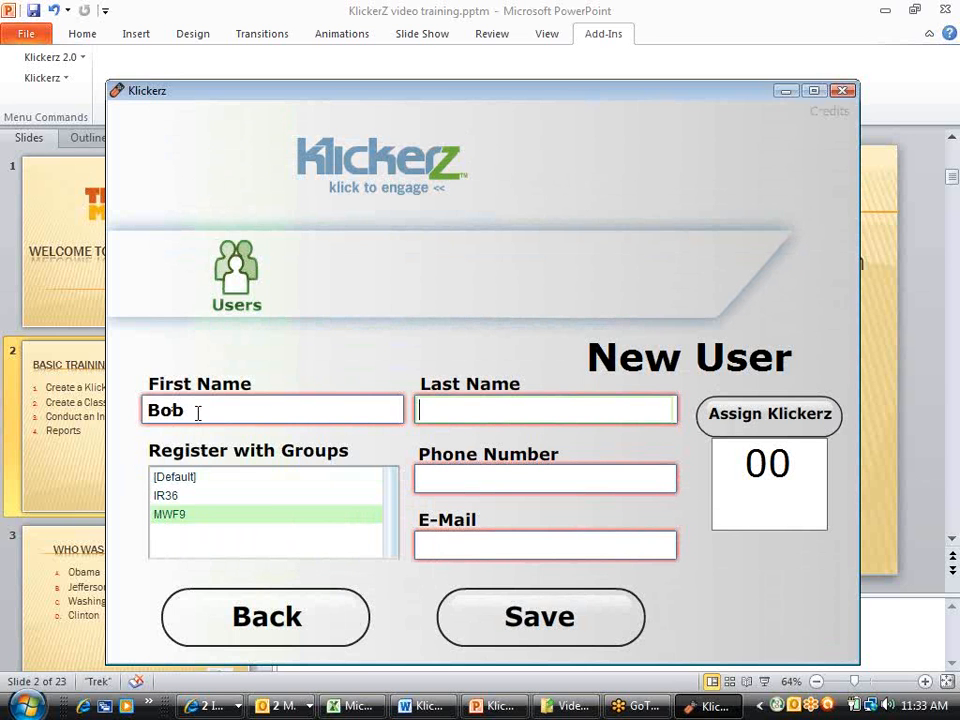
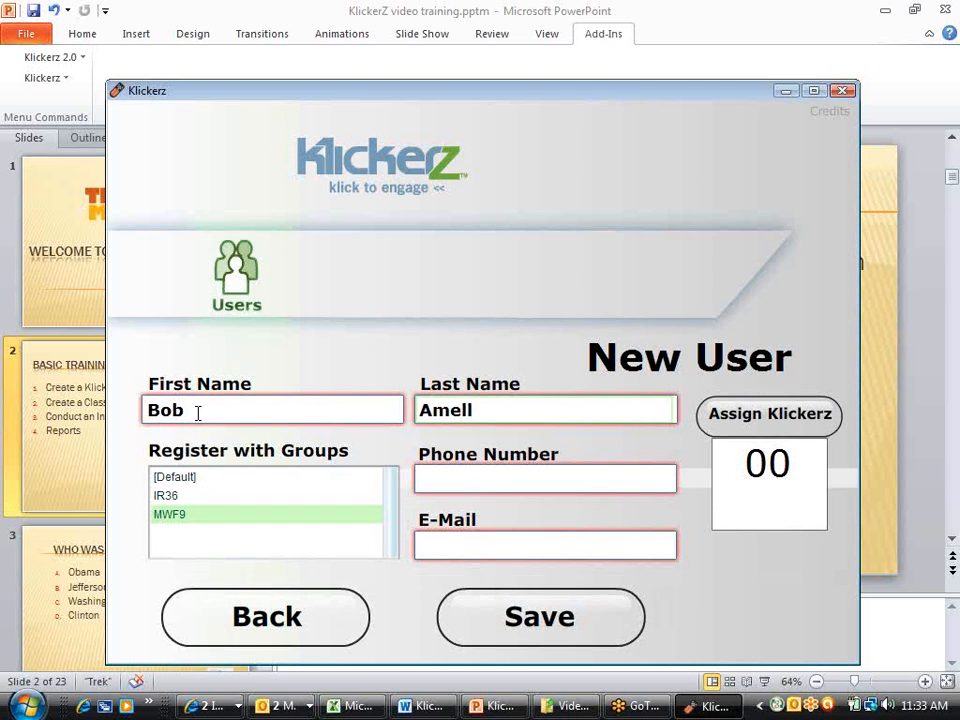
Assign Klicker 13 to the second user, save the record and return to the Users start screen
click(760, 422)
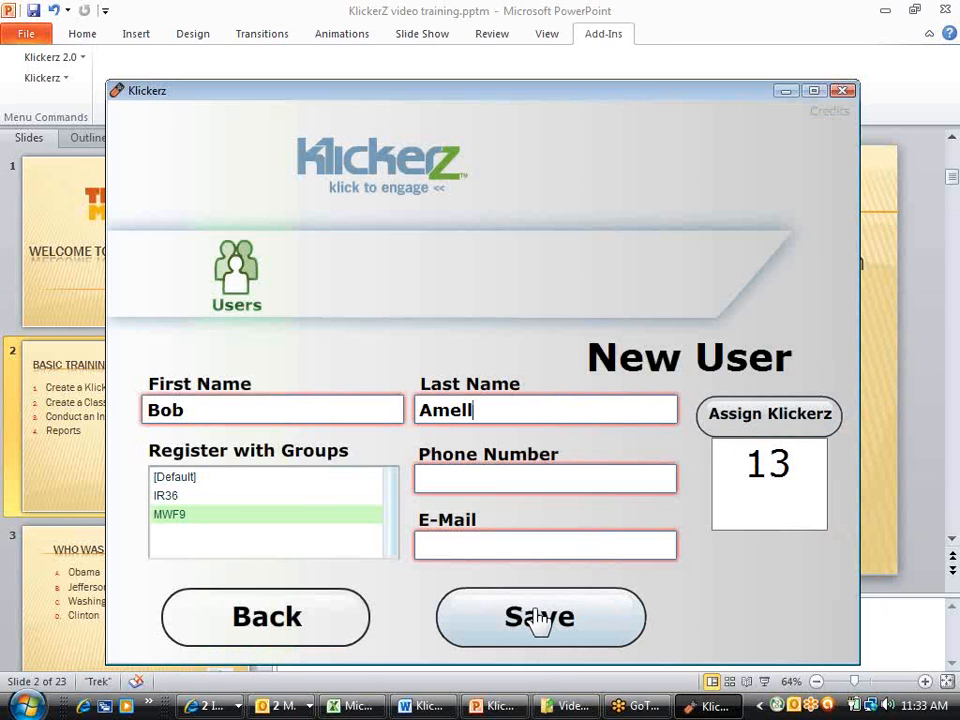
click(538, 620)
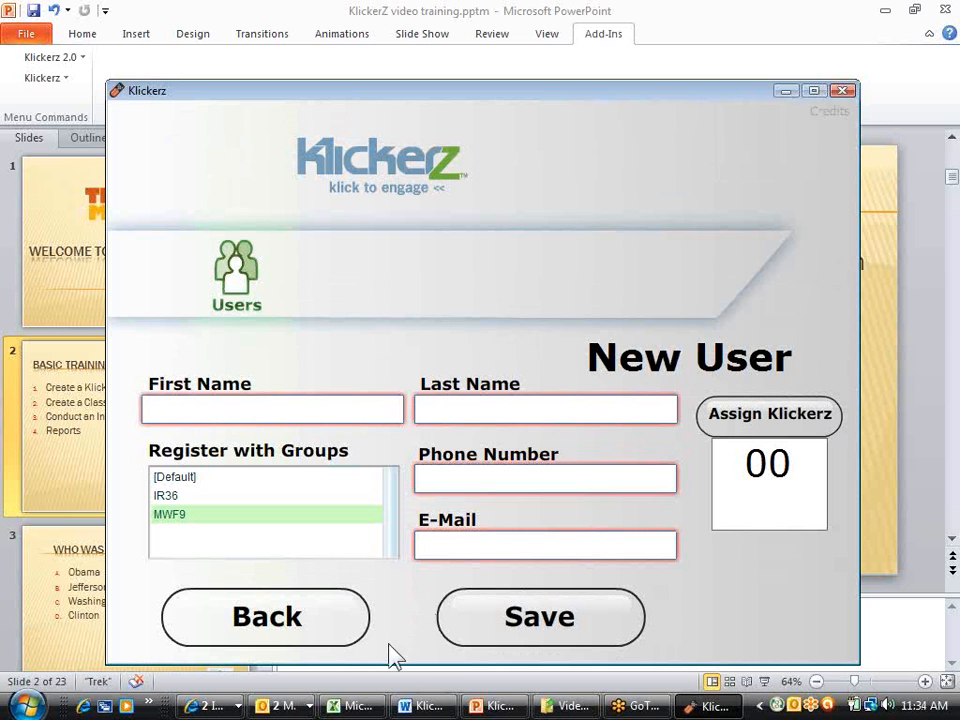
click(270, 620)
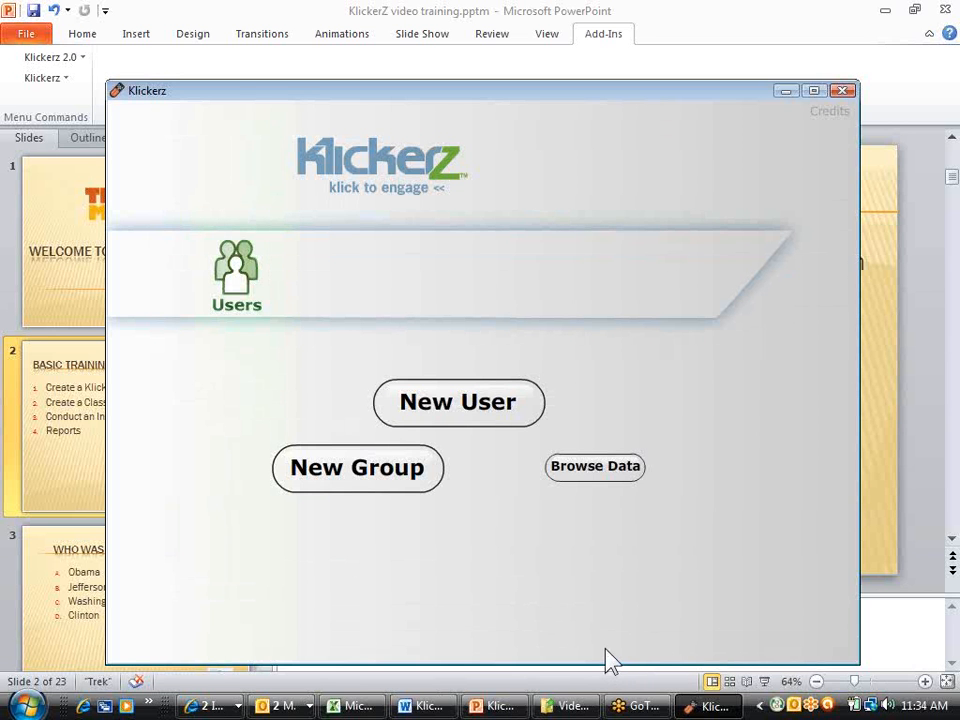
Browse the stored group data and rename the group MWF9 as MWF10
click(425, 706)
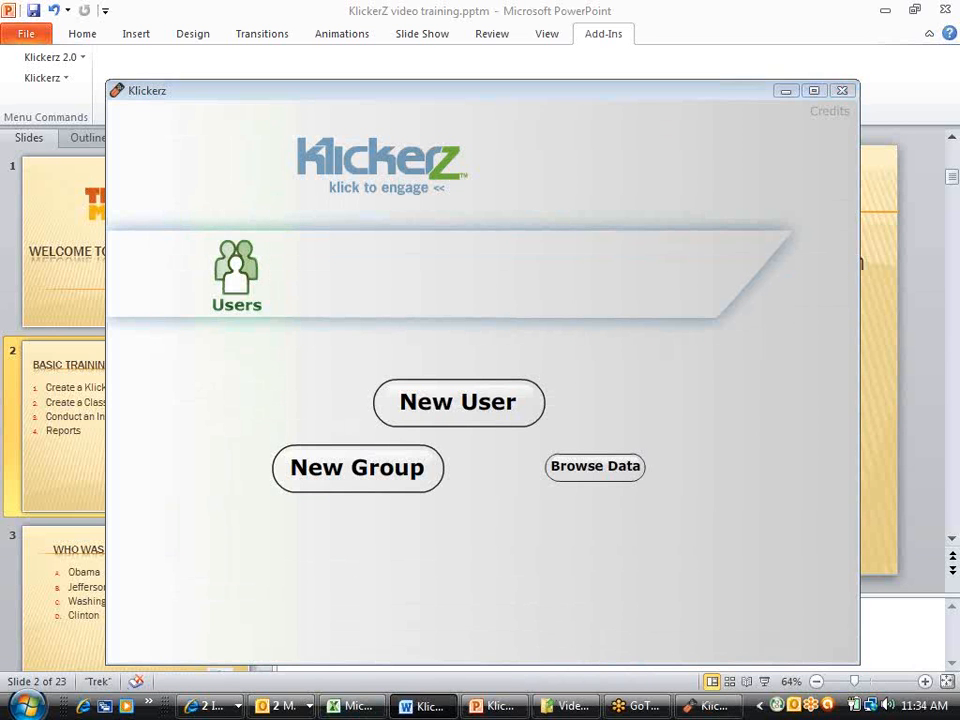
click(596, 478)
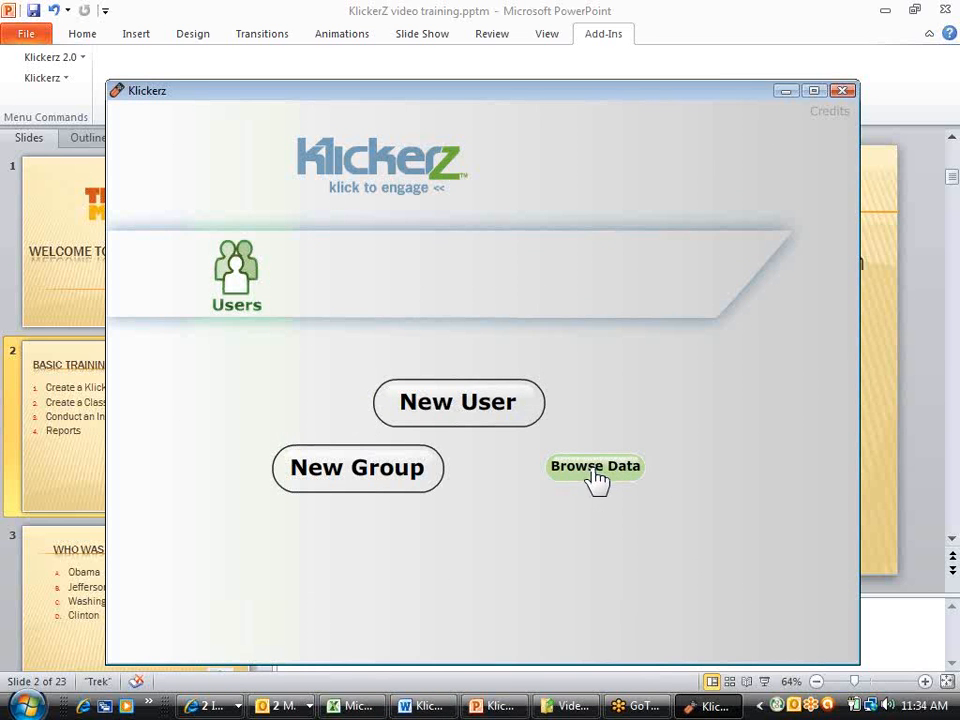
click(596, 478)
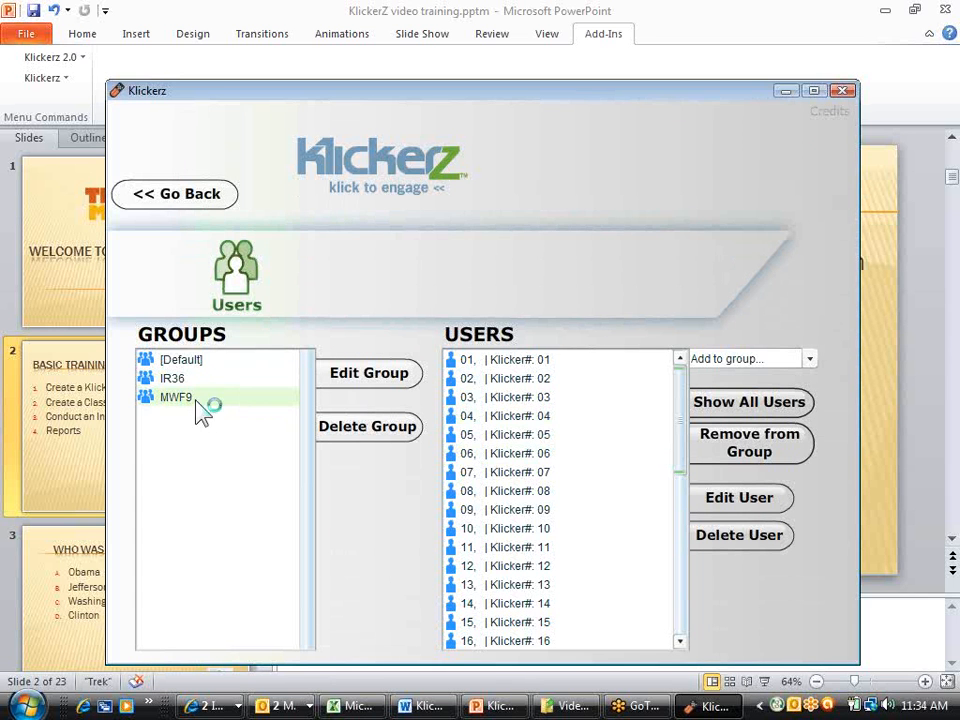
click(198, 410)
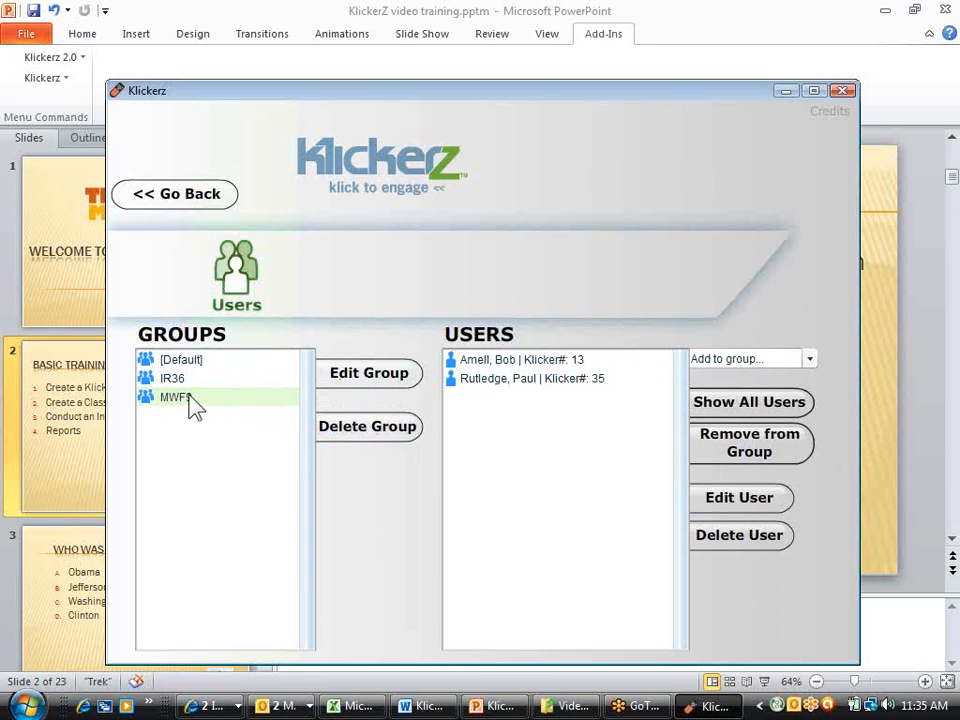
click(370, 378)
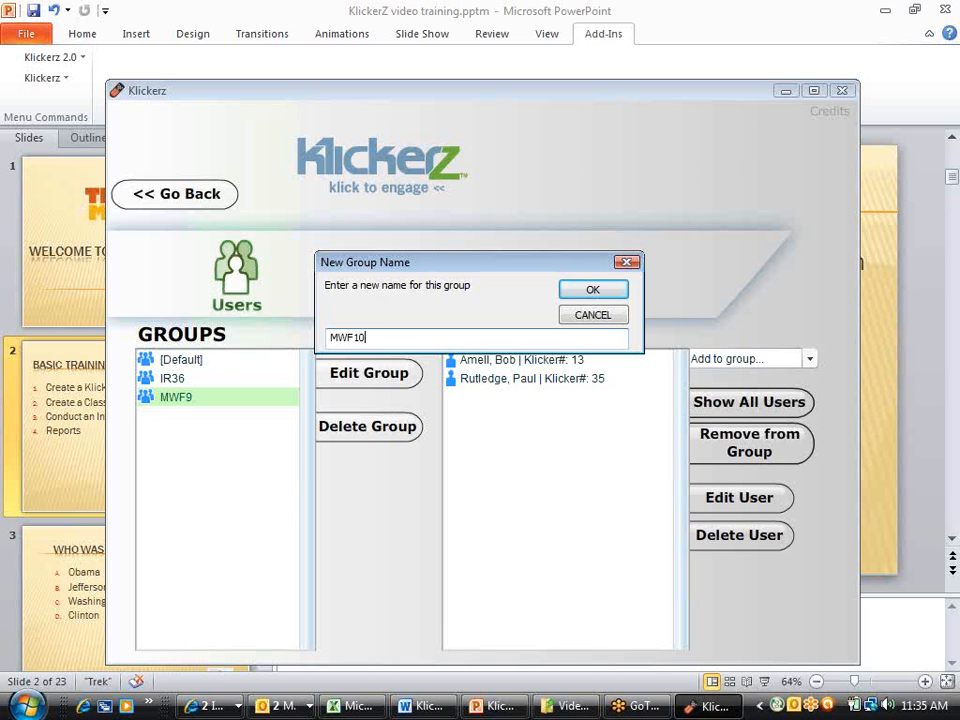
click(613, 289)
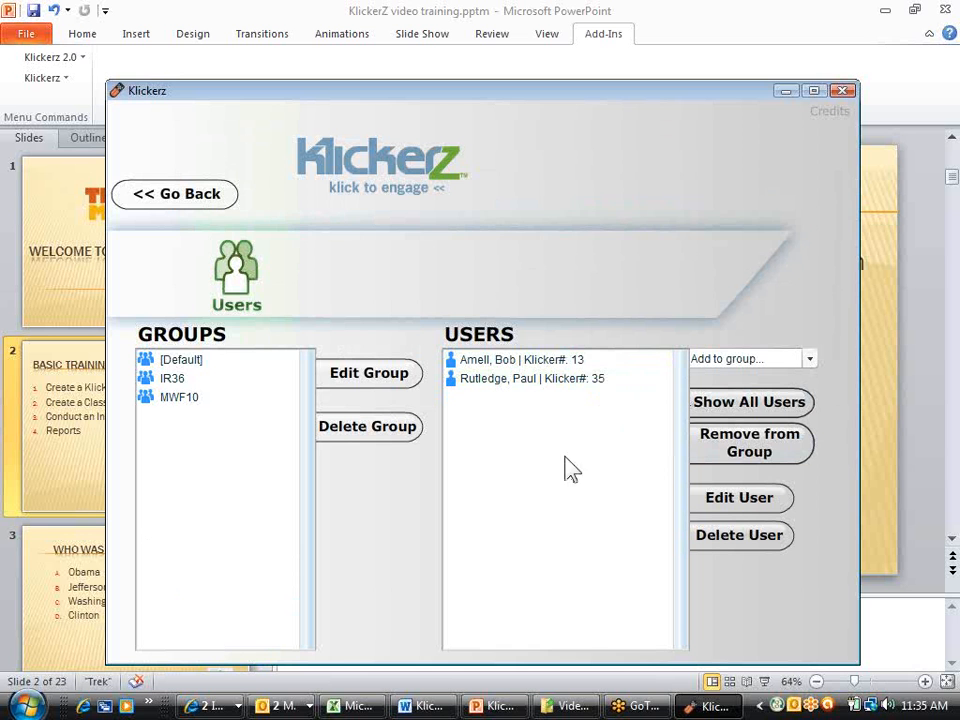
Show all users and look through the list for the two newly added people
click(740, 405)
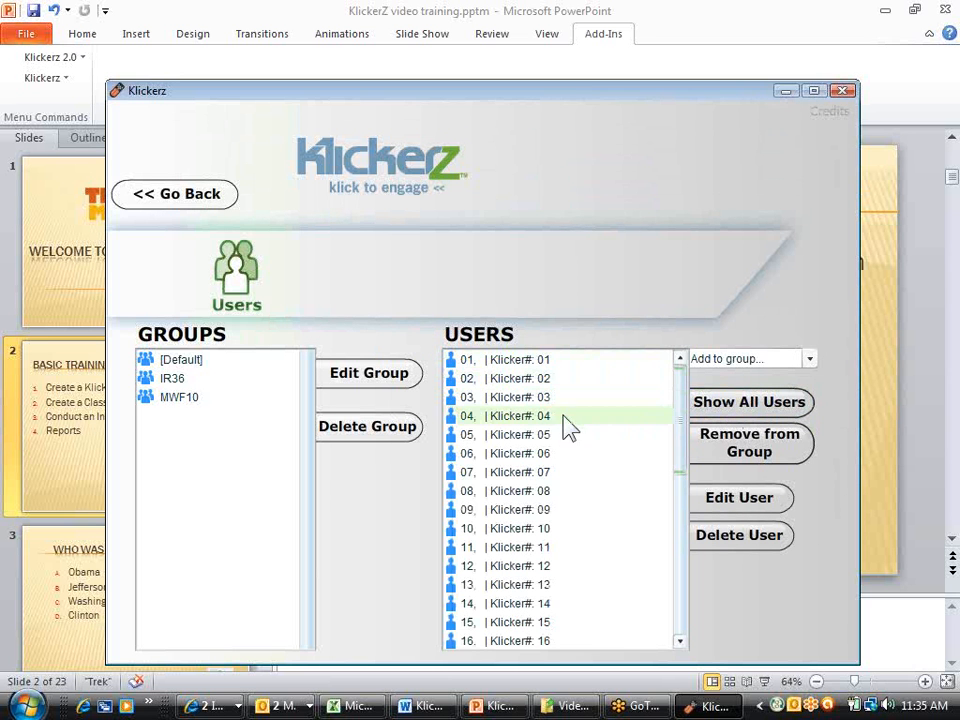
scroll(565, 428, down, 8)
scroll(565, 473, up, 6)
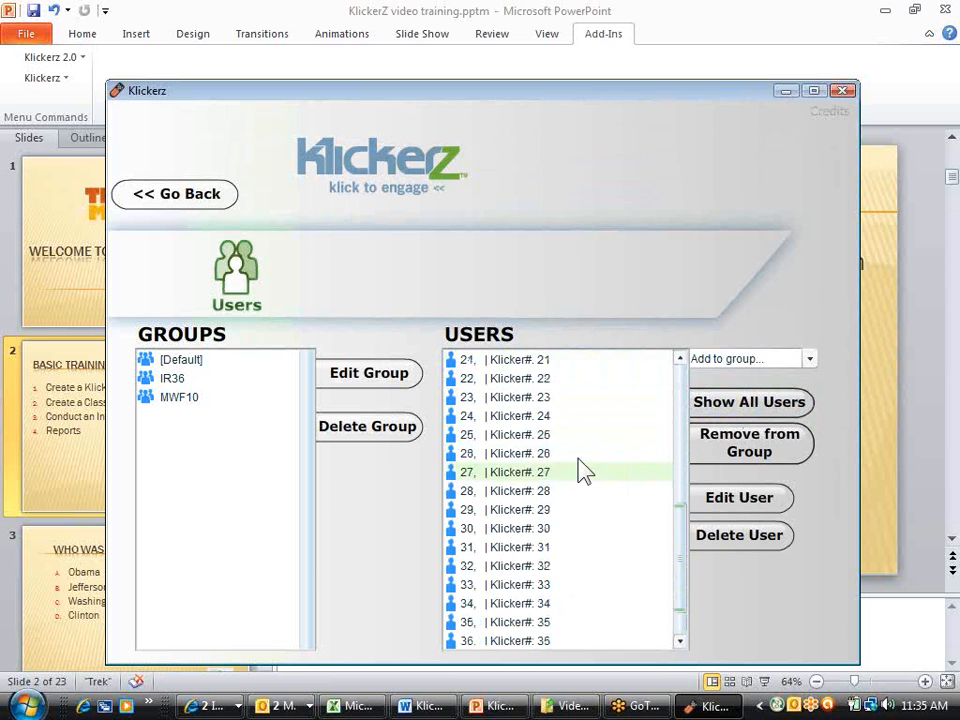
scroll(583, 440, down, 6)
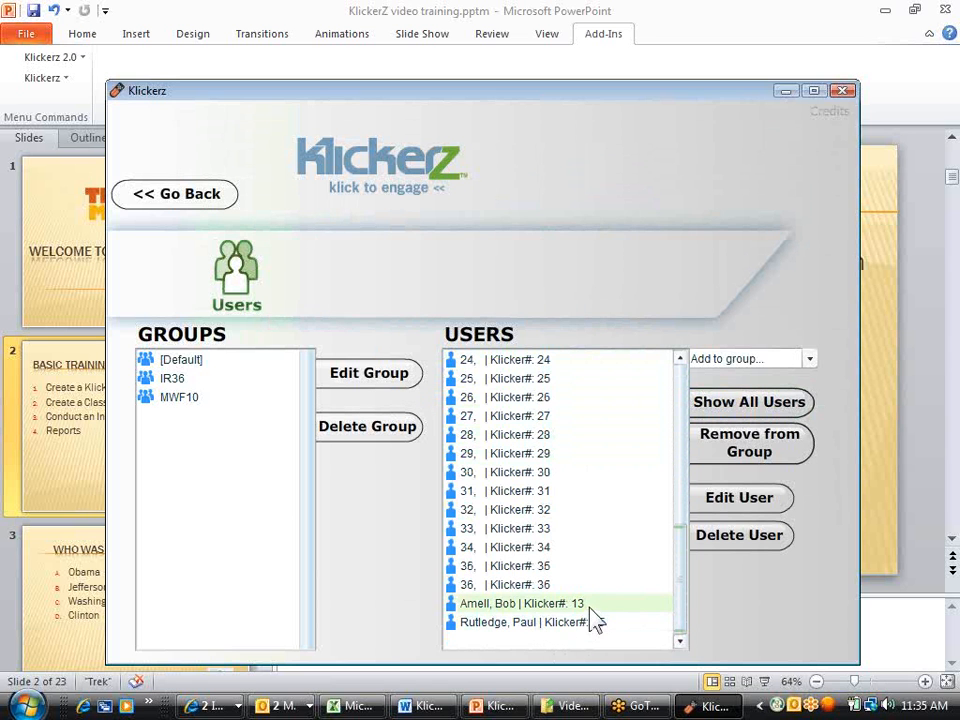
scroll(596, 621, up, 6)
scroll(585, 540, up, 1)
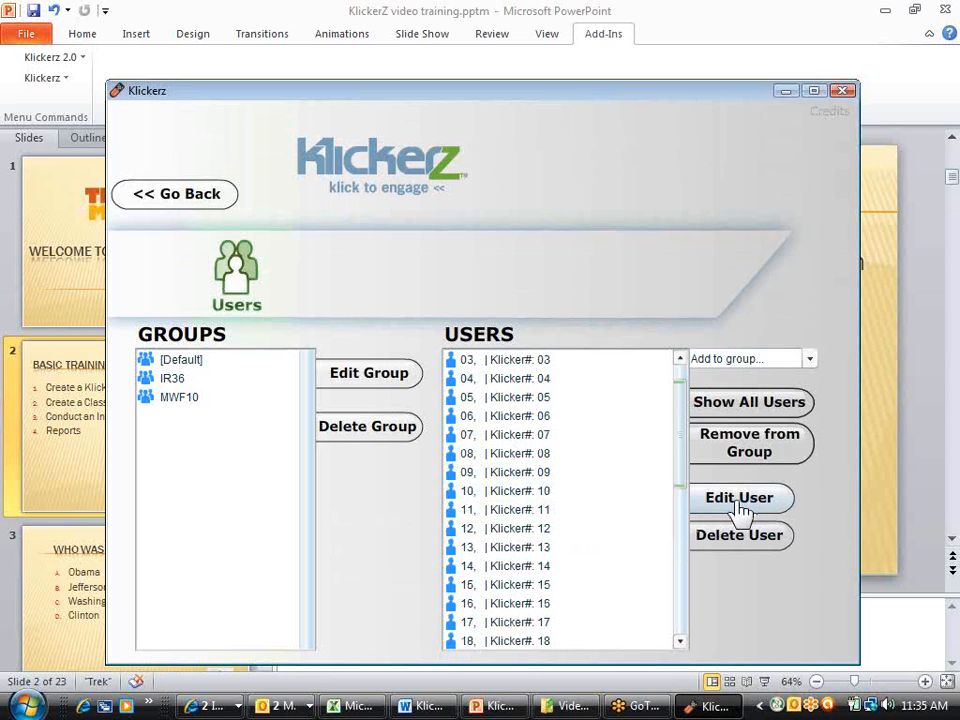
scroll(561, 454, down, 7)
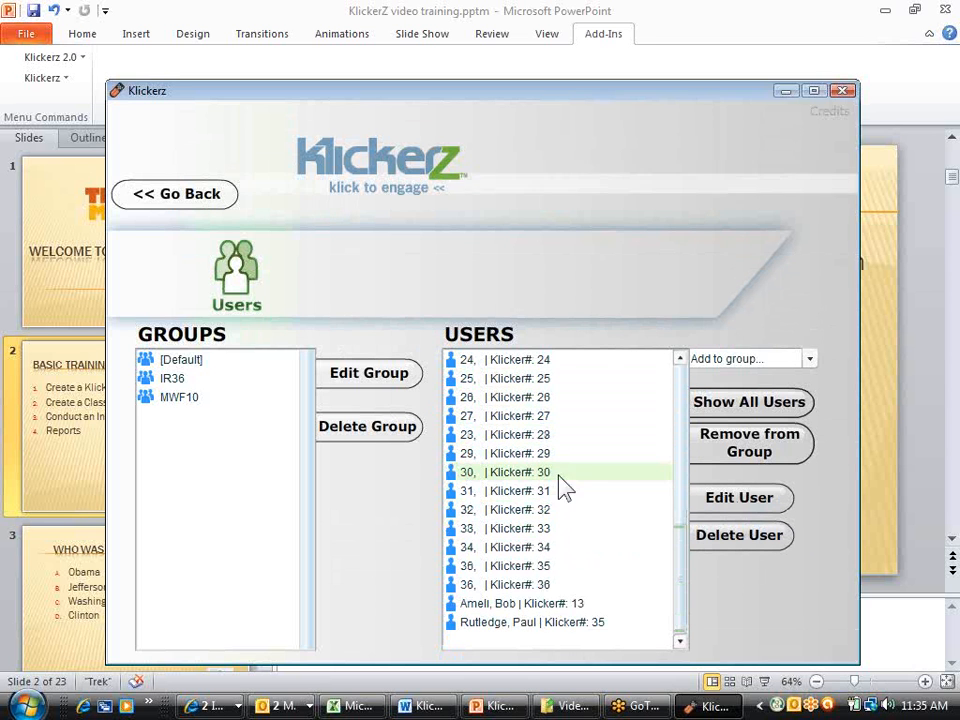
Edit the named user holding Klicker 13 by assigning Klicker 10, save the record and return to the Users start screen
click(538, 606)
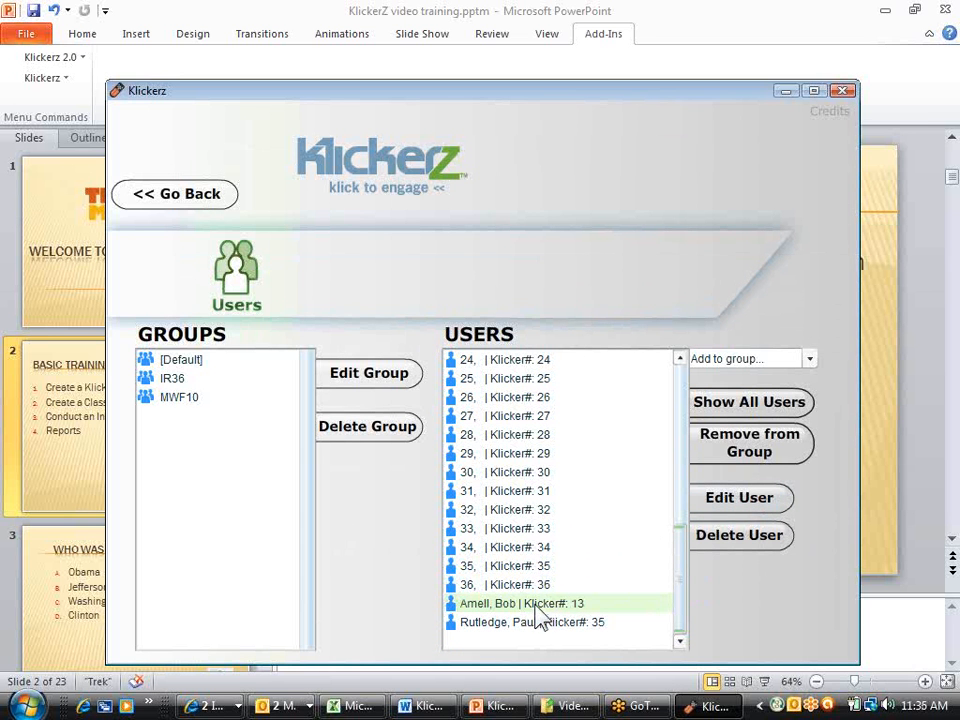
click(737, 502)
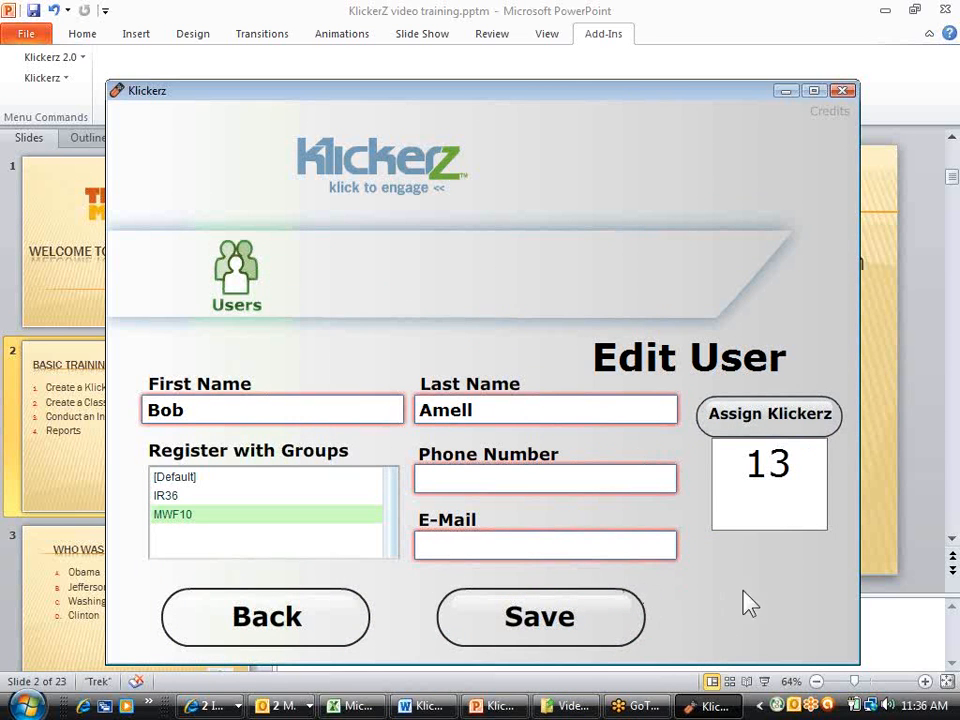
click(793, 424)
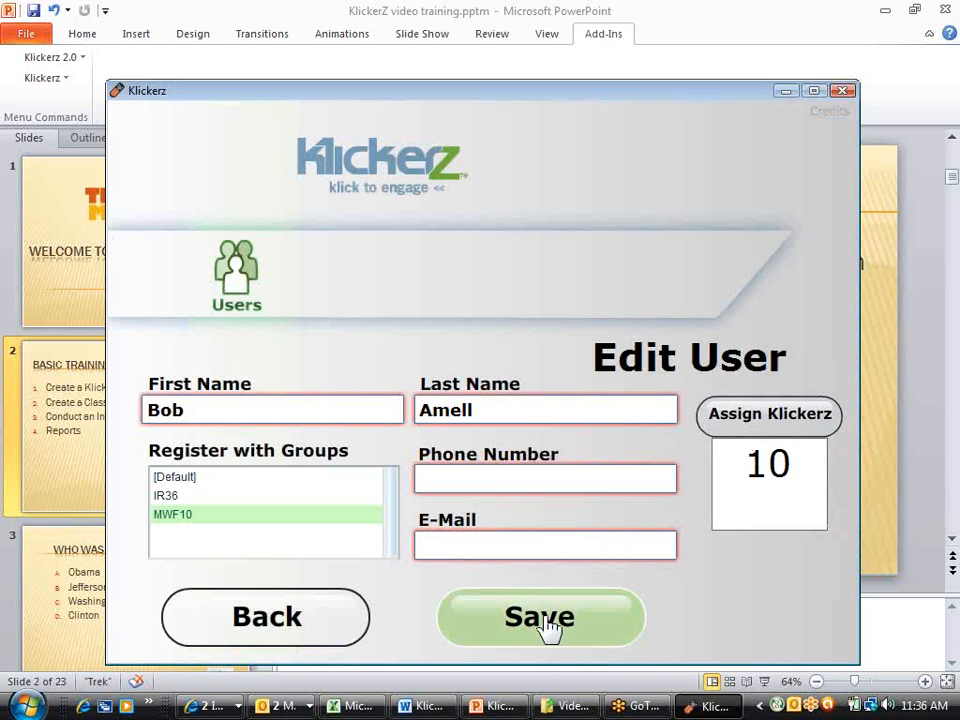
click(546, 626)
click(266, 628)
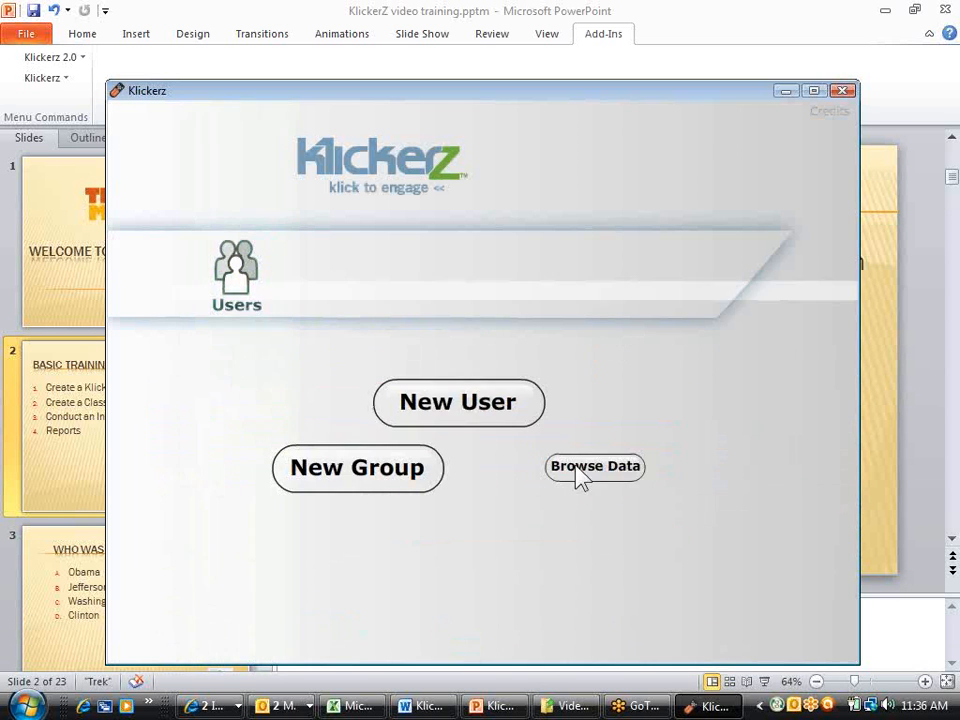
Browse the stored data to check the edited user's record, and list the members of group MWF10
click(592, 478)
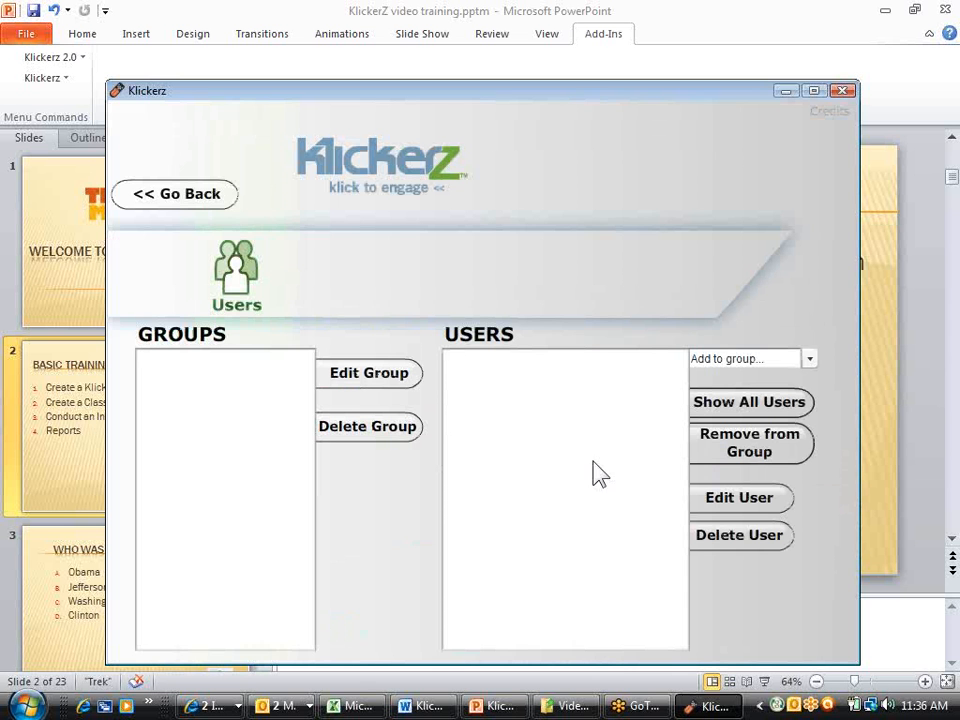
scroll(595, 500, down, 7)
scroll(590, 520, down, 1)
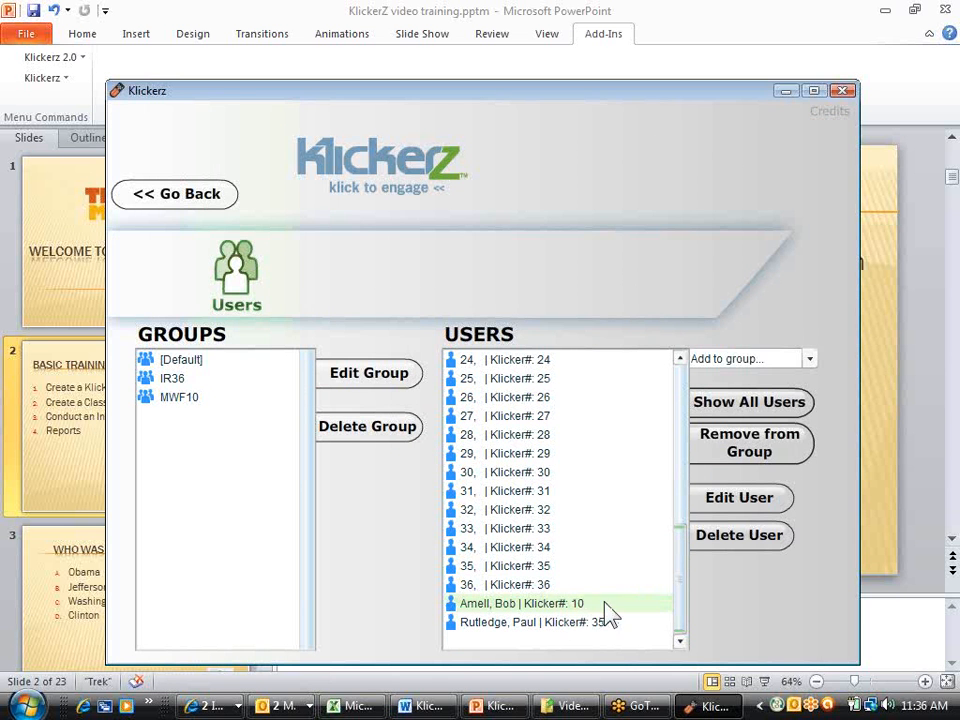
click(545, 605)
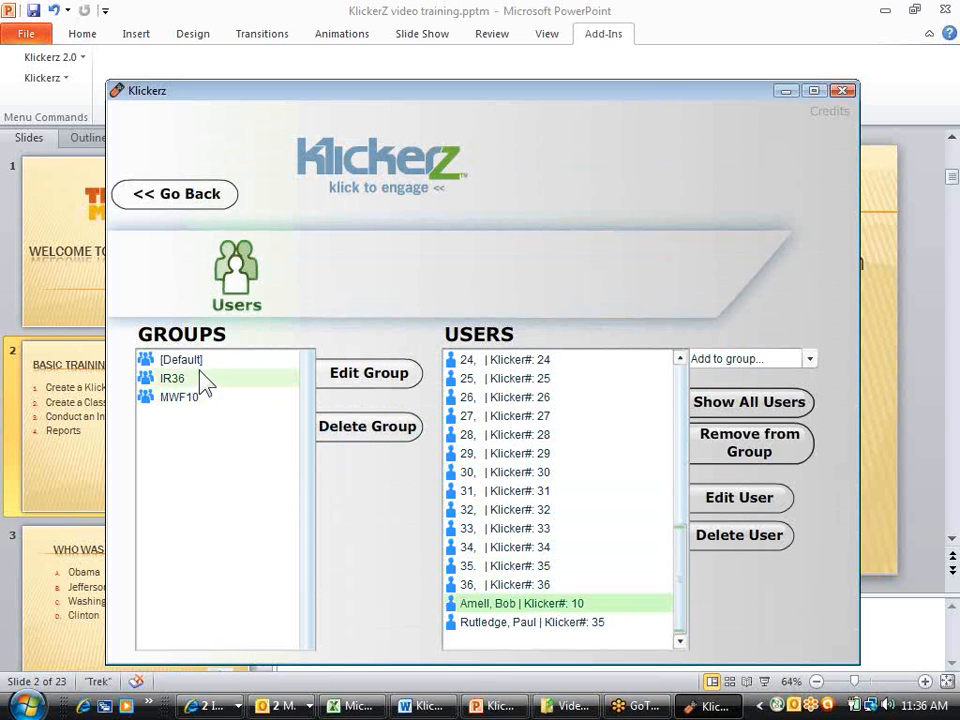
click(200, 402)
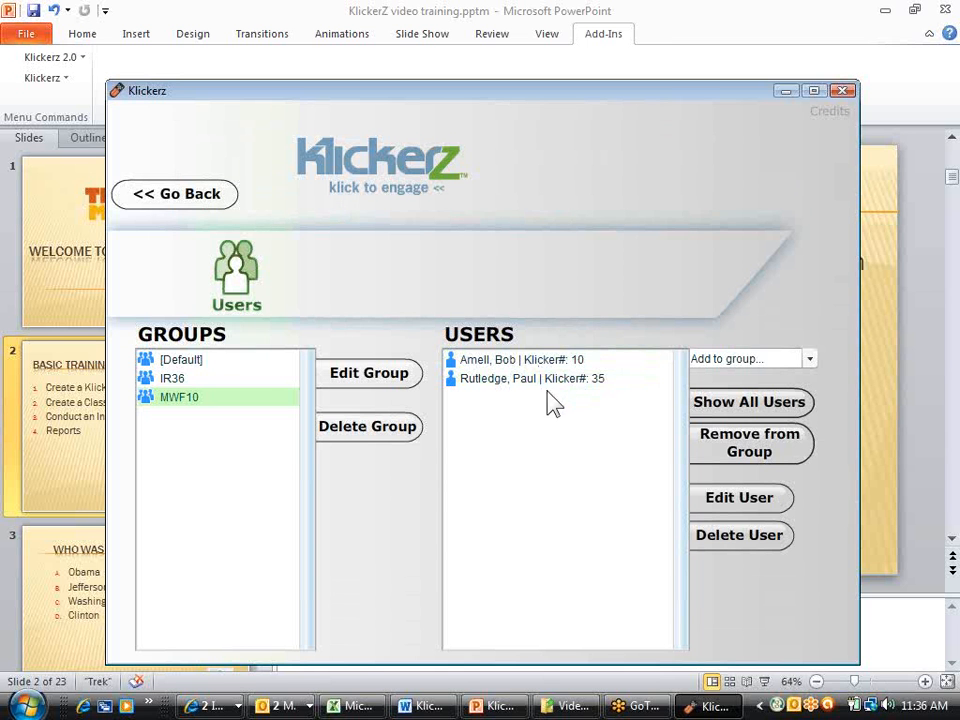
Show all users and add the unnamed user 13 with Klicker 13 to group MWF10
click(735, 411)
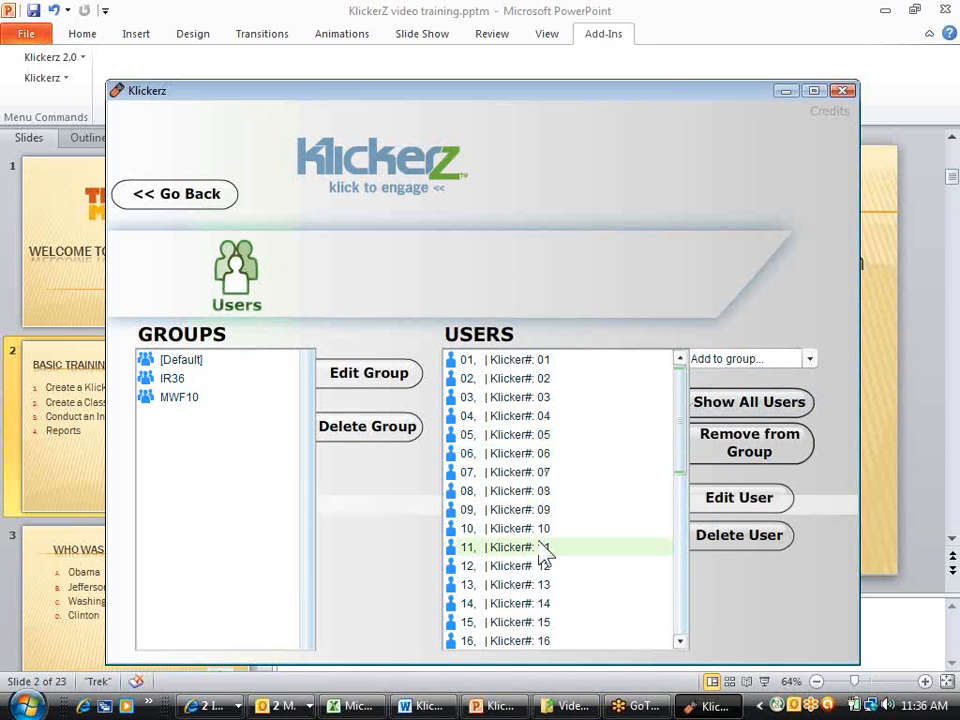
click(543, 592)
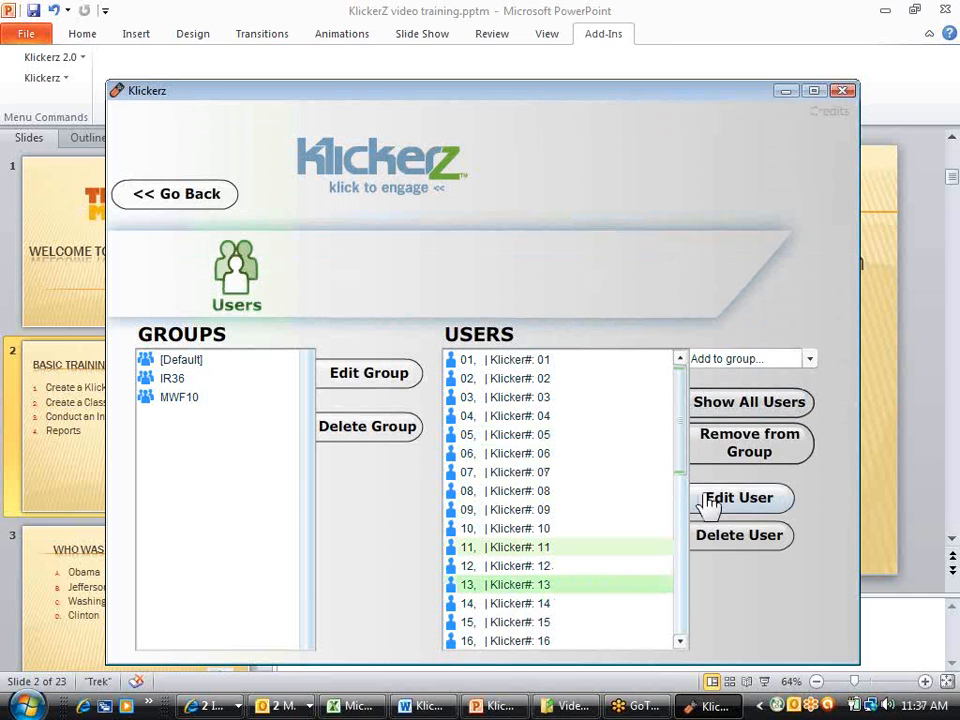
click(810, 360)
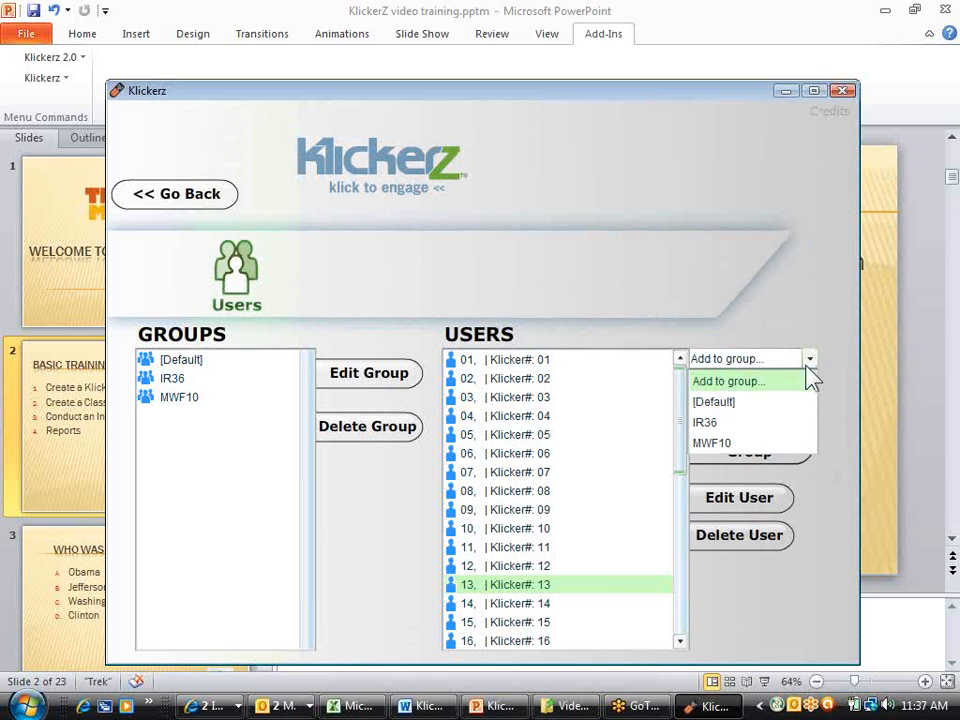
click(765, 446)
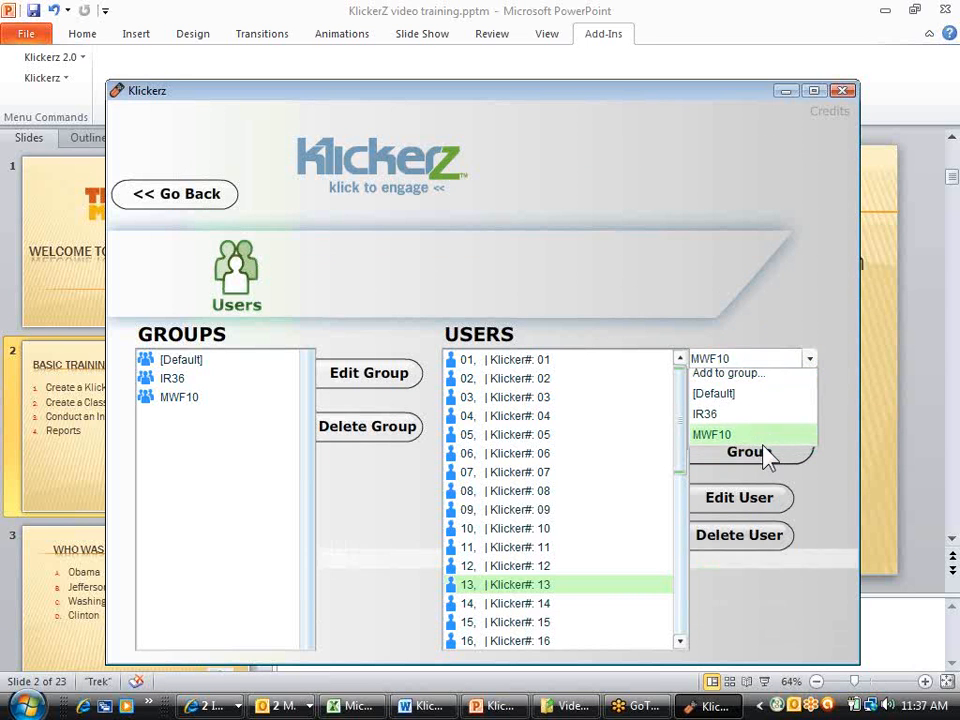
Add the unnamed user 09 with Klicker 09 to group MWF10
click(595, 590)
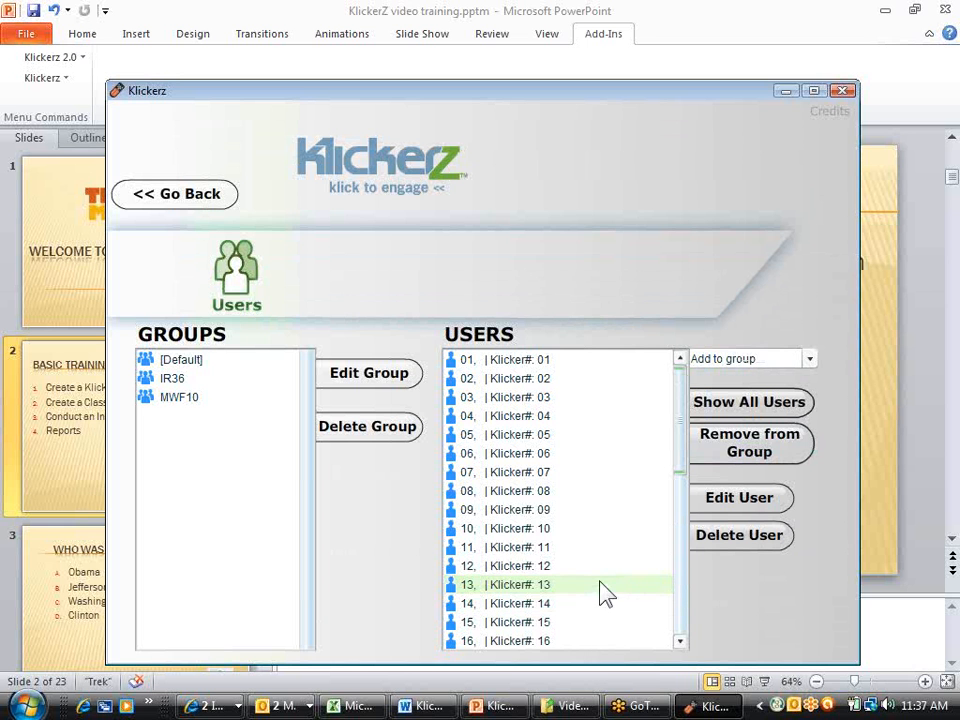
click(547, 512)
click(809, 359)
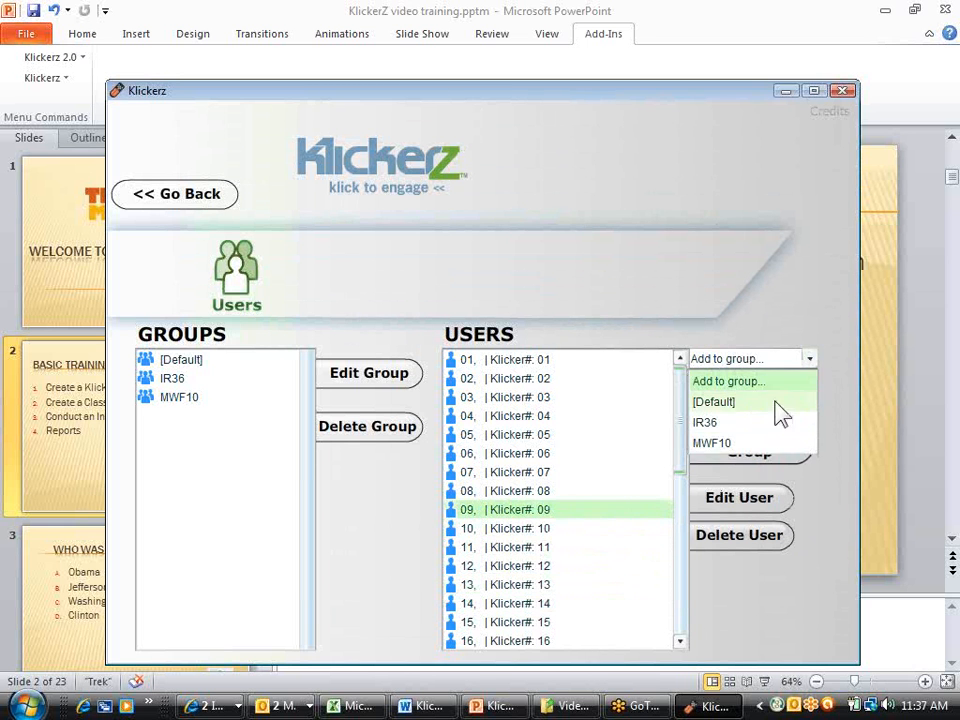
click(733, 445)
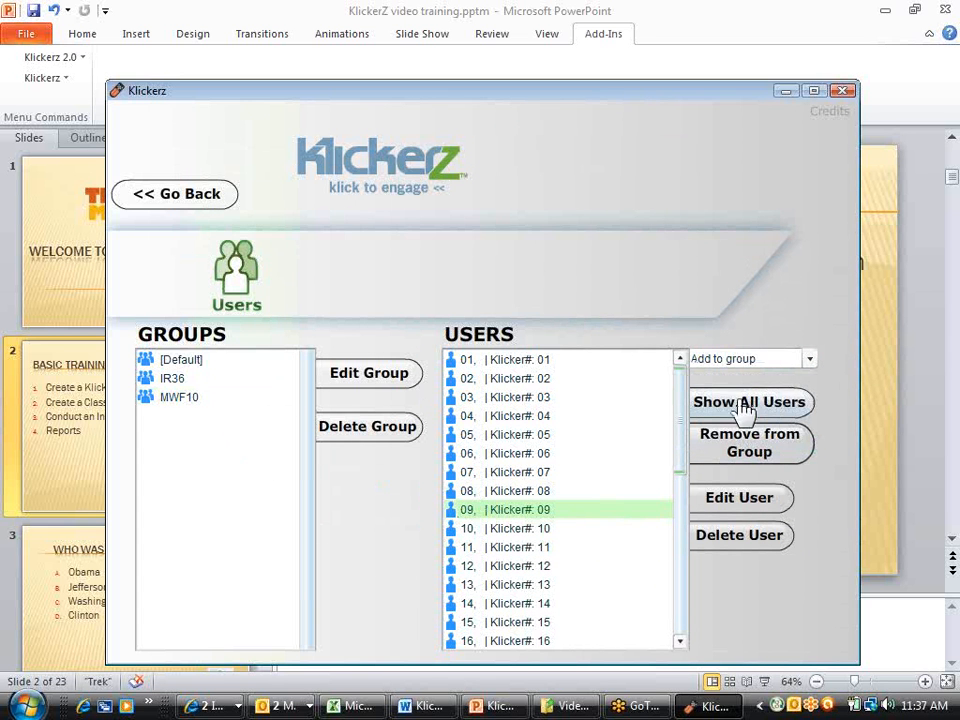
List the members of group MWF10 to check the additions, and return to the Users start screen
click(217, 399)
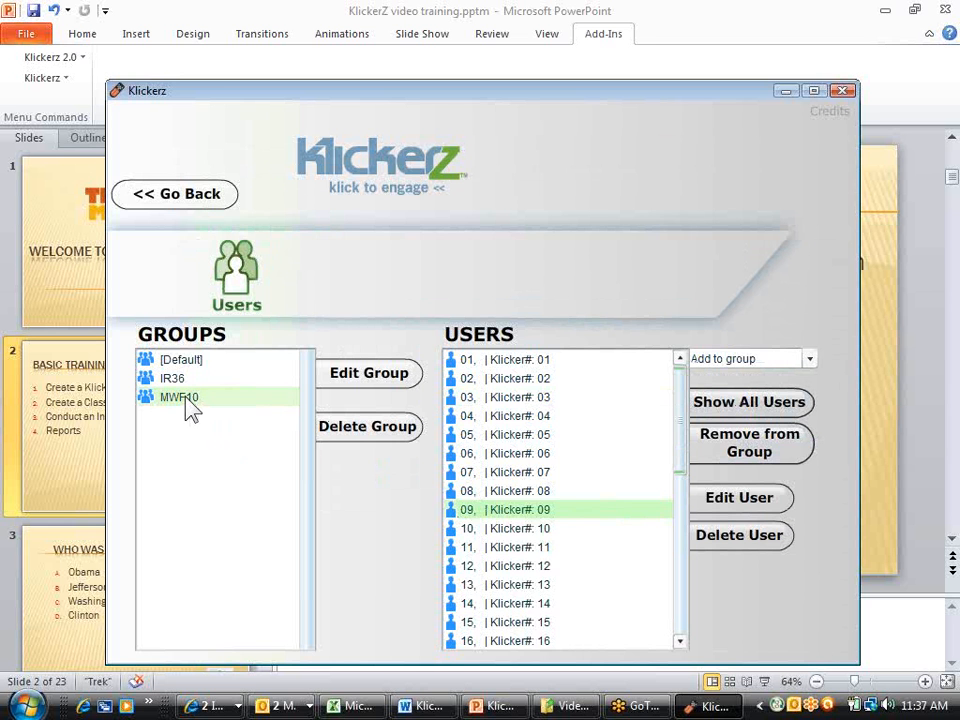
click(187, 400)
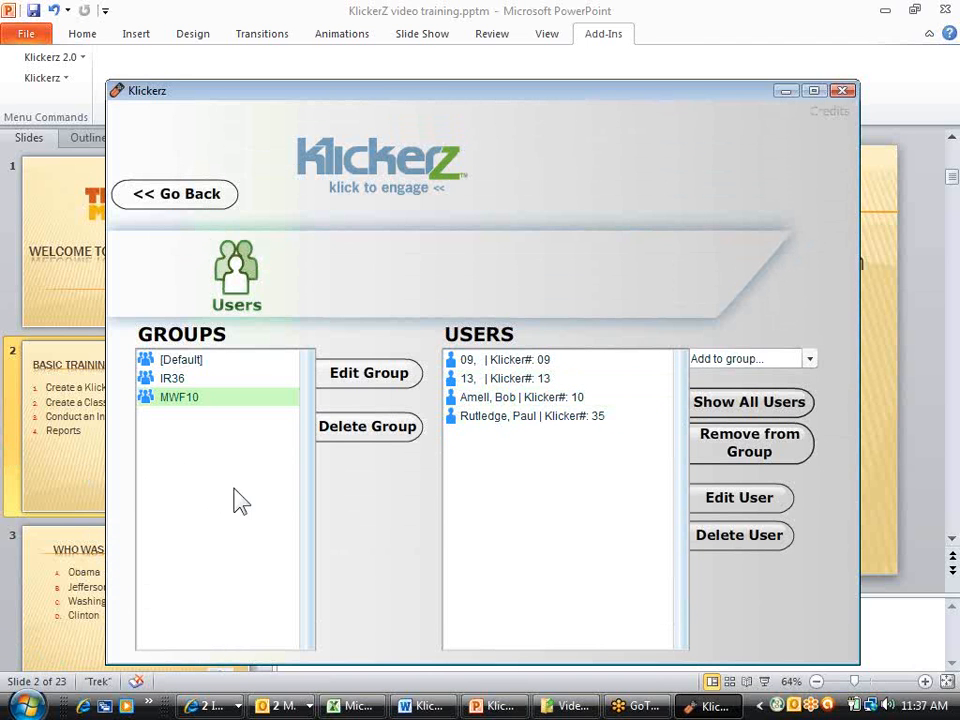
click(175, 194)
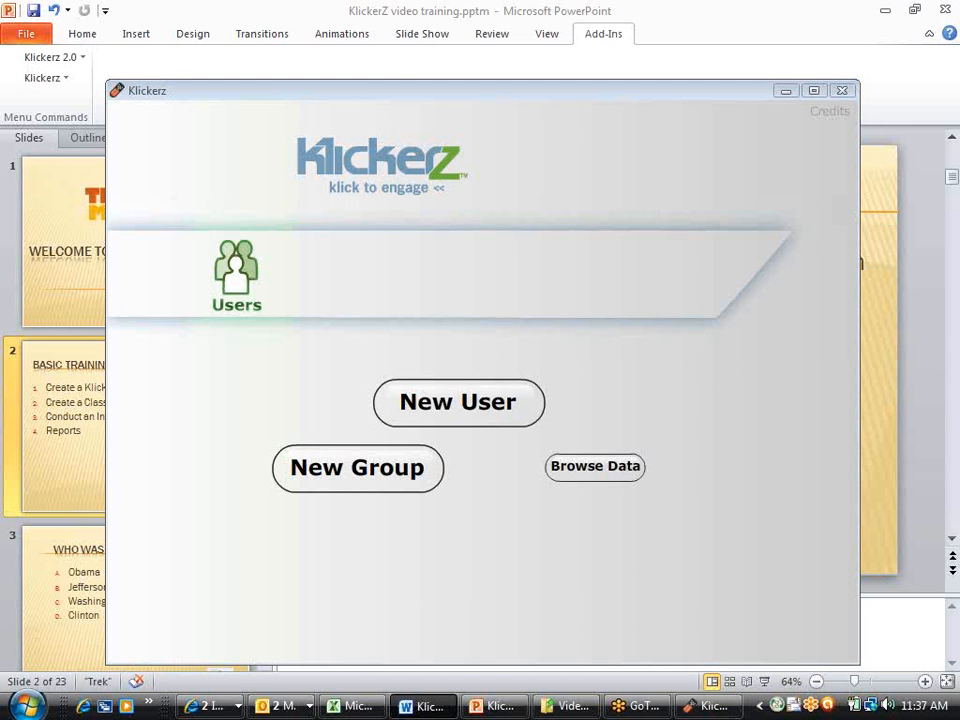